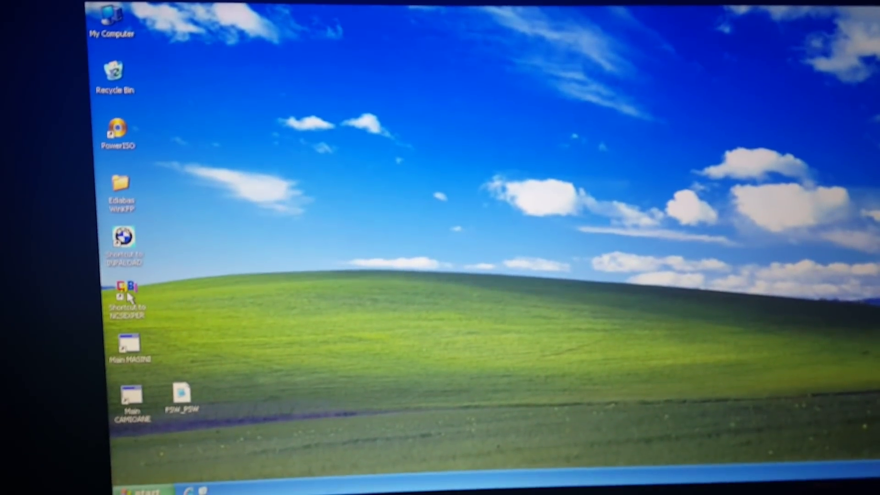
Step: Launch NCSEXPER from the desktop and load the Expertmode profile
{"action": "double_click", "coordinate": [131, 297]}
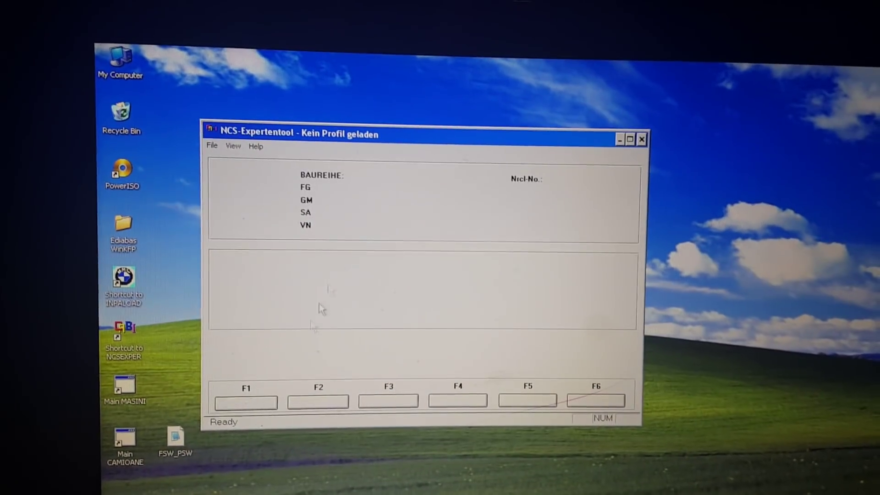
{"action": "left_click", "coordinate": [211, 142]}
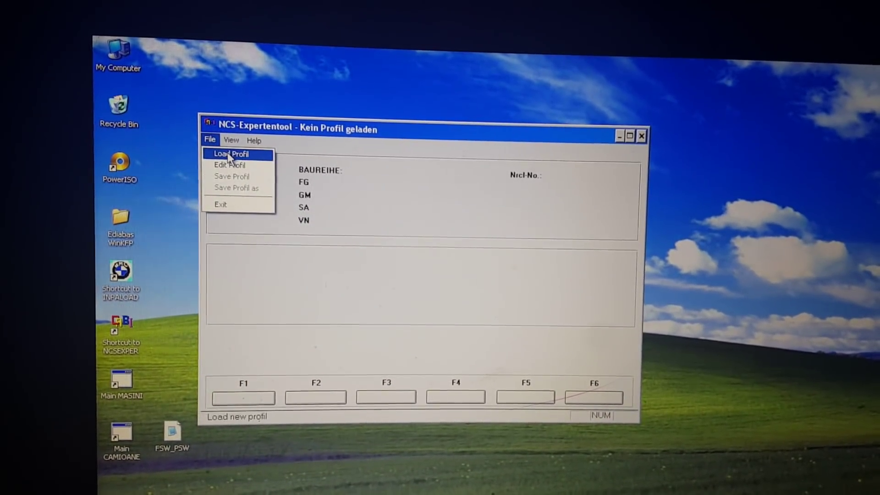
{"action": "left_click", "coordinate": [227, 156]}
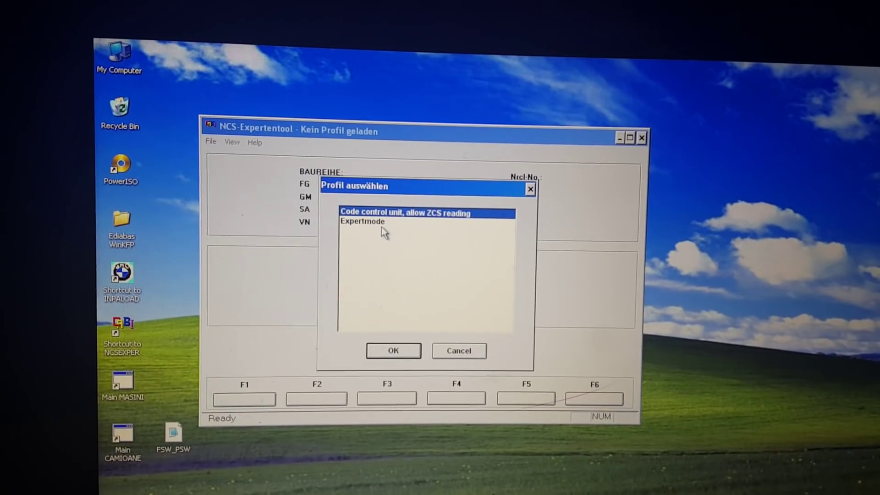
{"action": "left_click", "coordinate": [377, 224]}
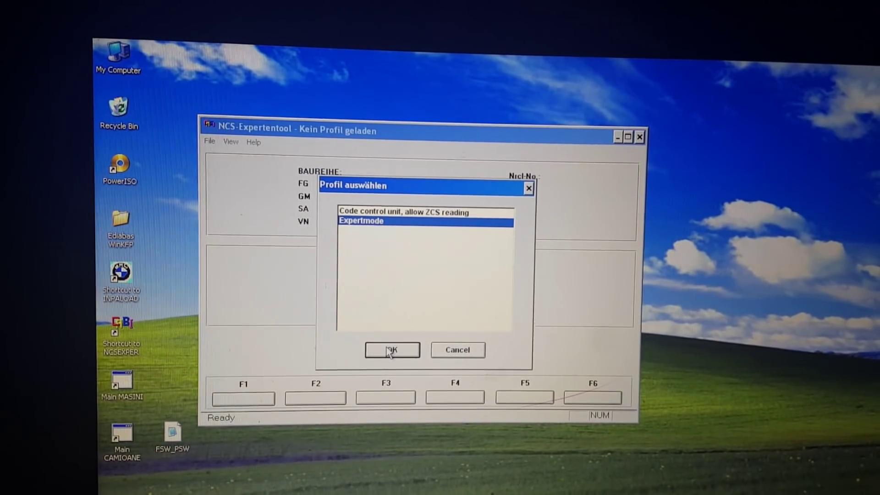
{"action": "left_click", "coordinate": [393, 352]}
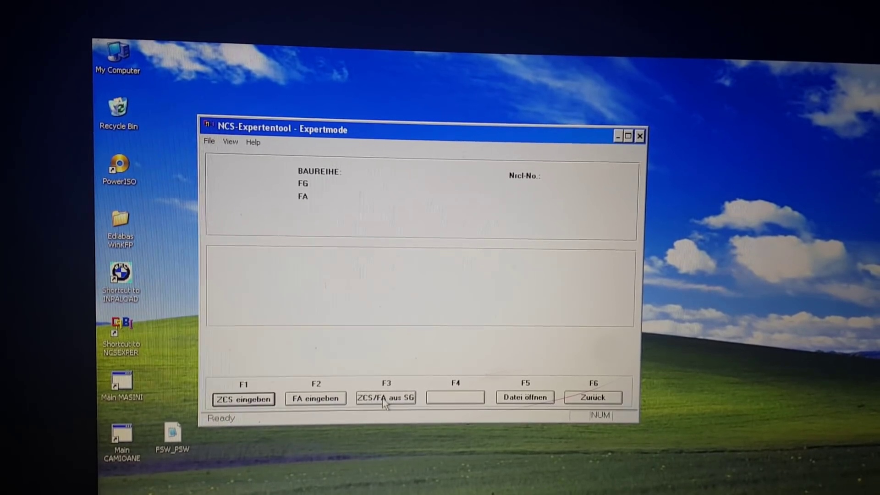
Step: Read the E89 vehicle order from the CAS module, then go back to the main menu
{"action": "left_click", "coordinate": [384, 397]}
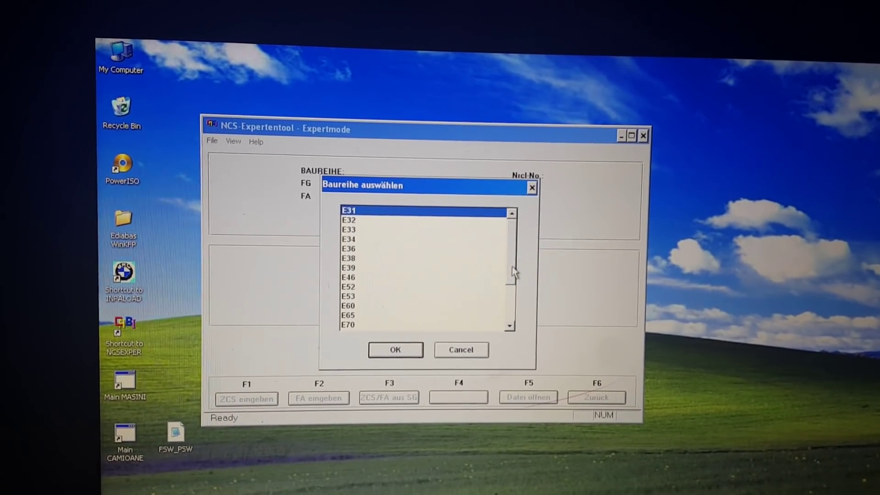
{"action": "left_click", "coordinate": [512, 325]}
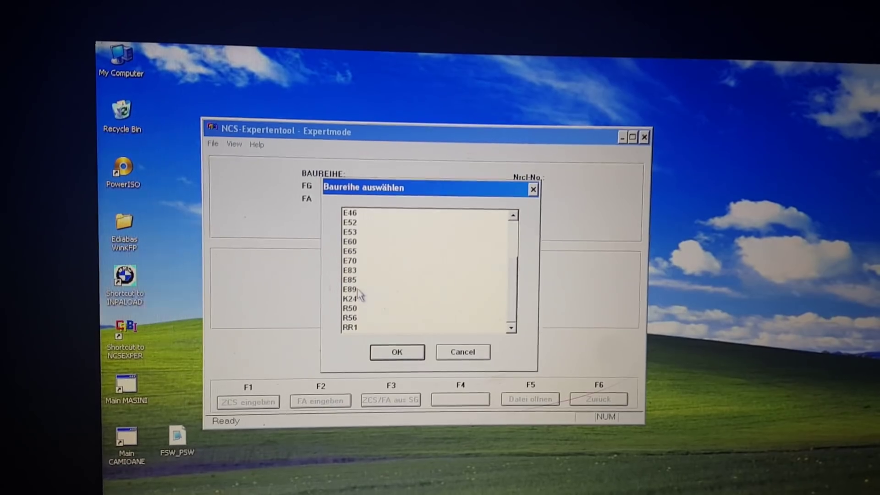
{"action": "left_click", "coordinate": [351, 287]}
{"action": "left_click", "coordinate": [397, 349]}
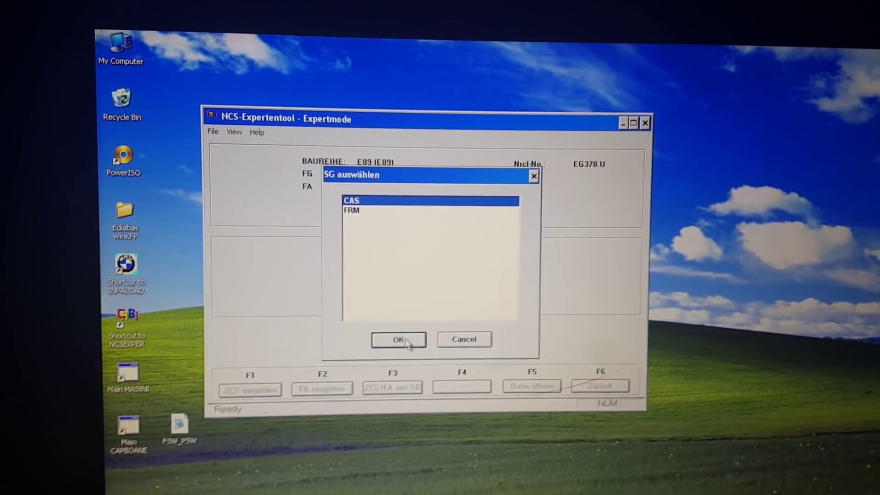
{"action": "left_click", "coordinate": [399, 341]}
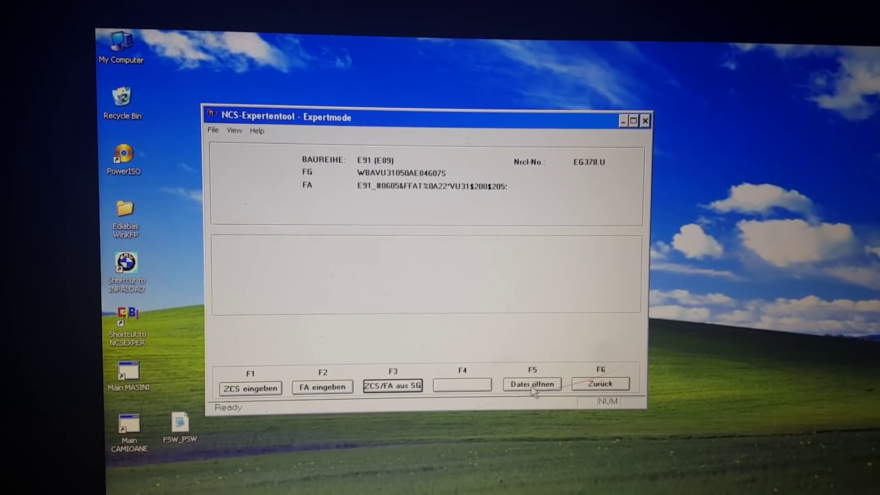
{"action": "left_click", "coordinate": [604, 380]}
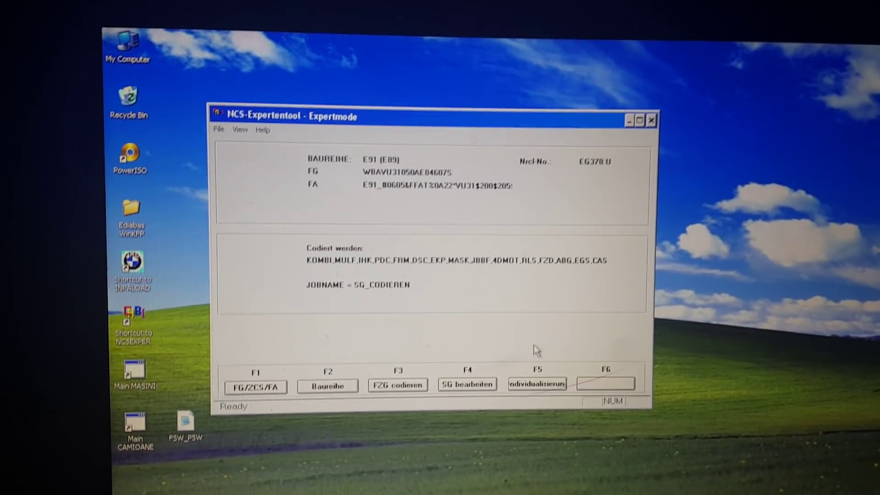
Step: Read the FRM module's coding into NETTODAT.TRC, then close that trace view
{"action": "left_click", "coordinate": [469, 379]}
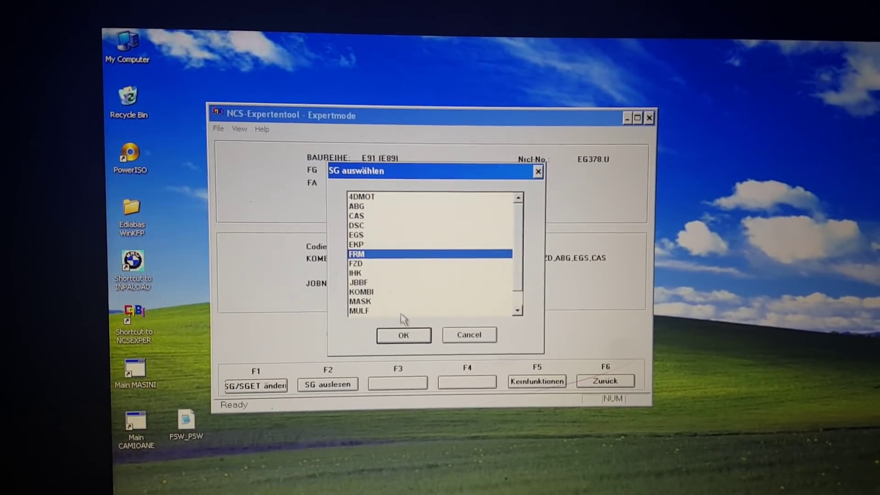
{"action": "left_click", "coordinate": [405, 334]}
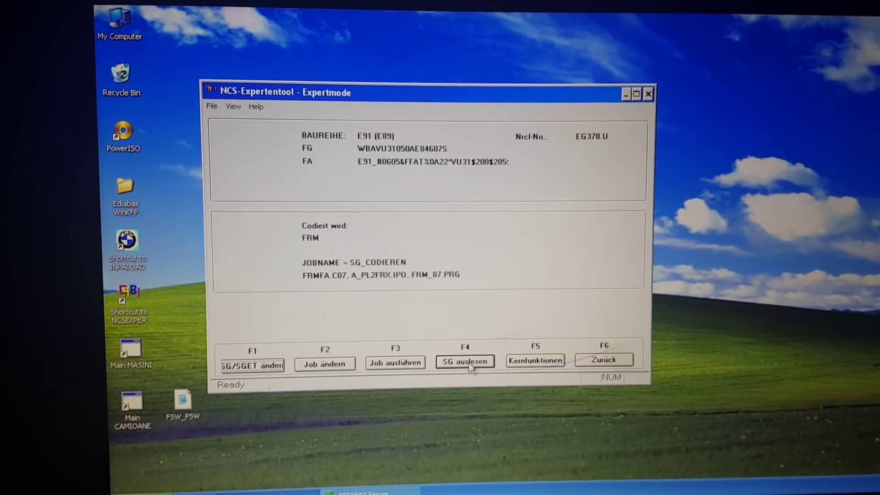
{"action": "left_click", "coordinate": [465, 362]}
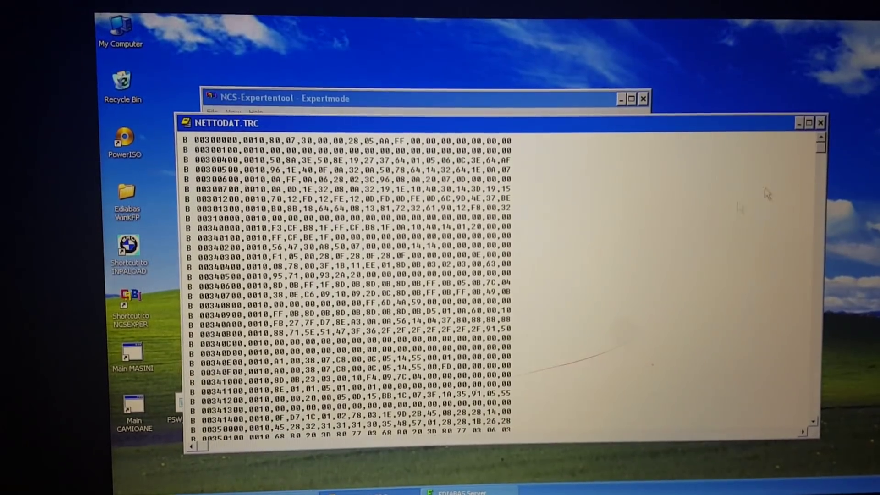
{"action": "left_click", "coordinate": [824, 124]}
Step: Open FSW_PSW.TRC from C:\NCSEXPER\WORK in Notepad
{"action": "double_click", "coordinate": [126, 29]}
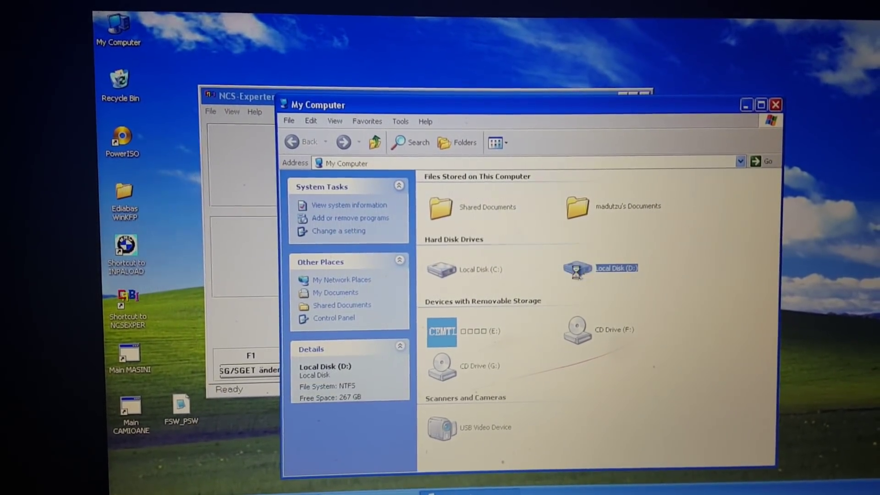
{"action": "left_click", "coordinate": [375, 144]}
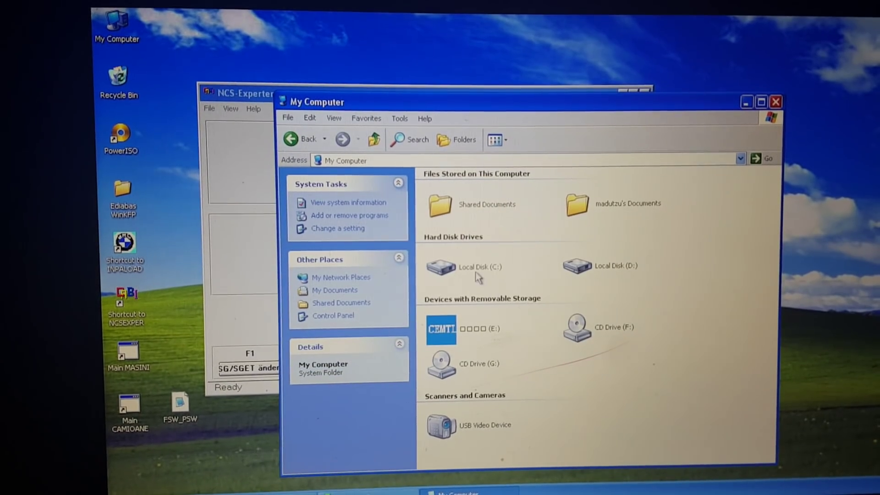
{"action": "double_click", "coordinate": [468, 265]}
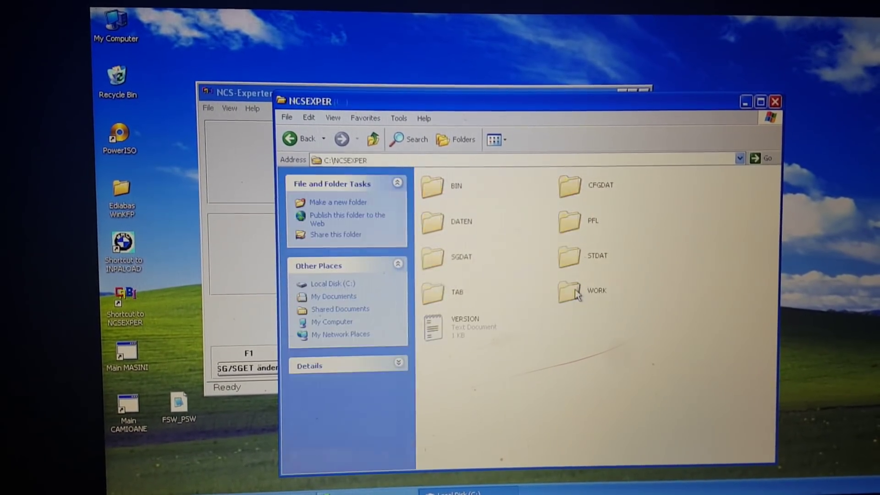
{"action": "mouse_move", "coordinate": [570, 290]}
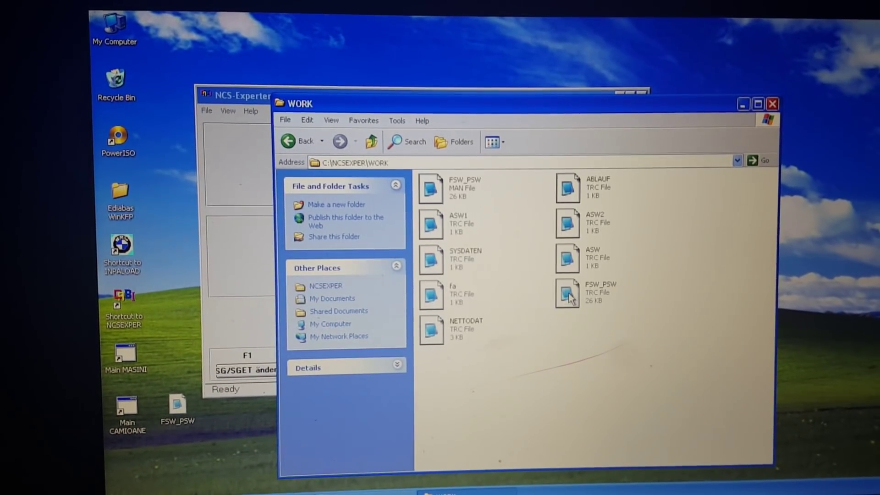
{"action": "double_click", "coordinate": [593, 301]}
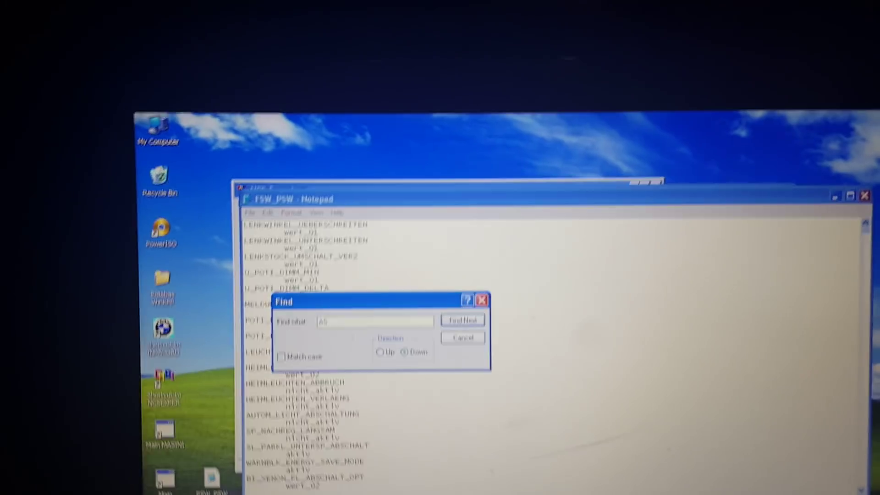
Step: Search the trace for 'SIDEM' to reach the SIDEMARKER_US entry
{"action": "key", "text": "BackSpace"}
{"action": "key", "text": "BackSpace"}
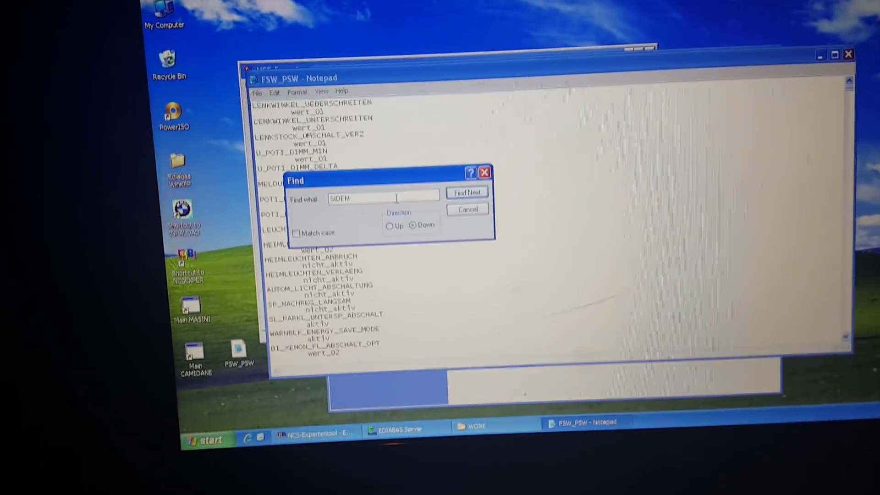
{"action": "left_click", "coordinate": [470, 210]}
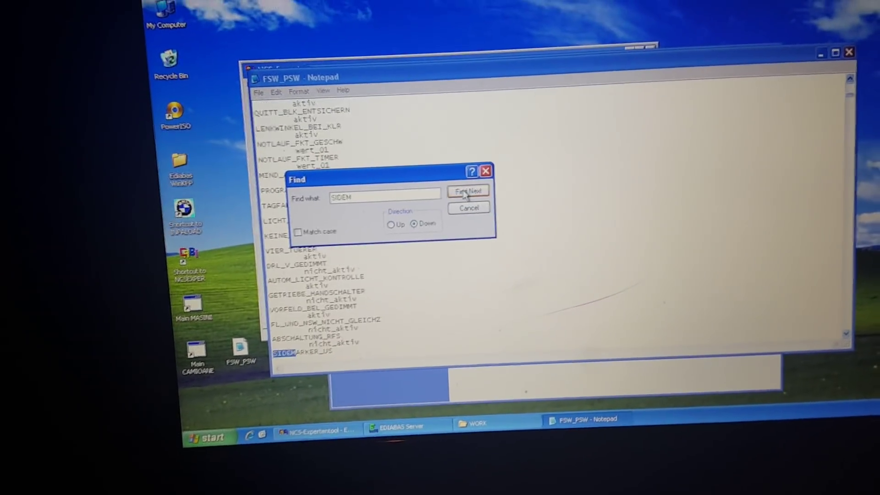
{"action": "left_click", "coordinate": [485, 171]}
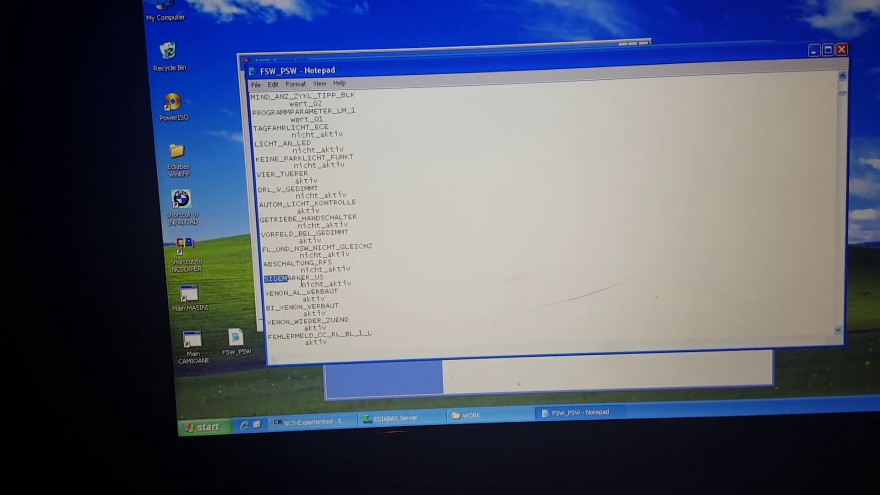
Step: Edit the SIDEMARKER_US value from nicht_aktiv to aktiv
{"action": "left_click_drag", "start_coordinate": [265, 285], "coordinate": [300, 285]}
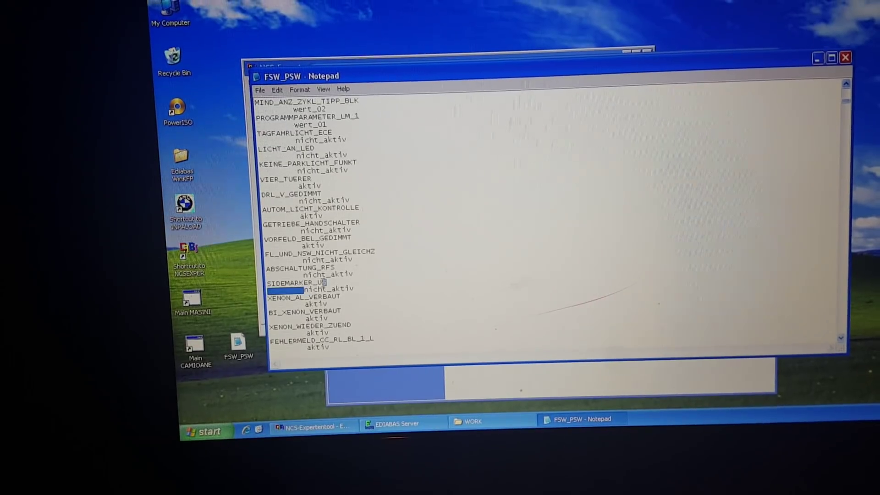
{"action": "left_click", "coordinate": [324, 289]}
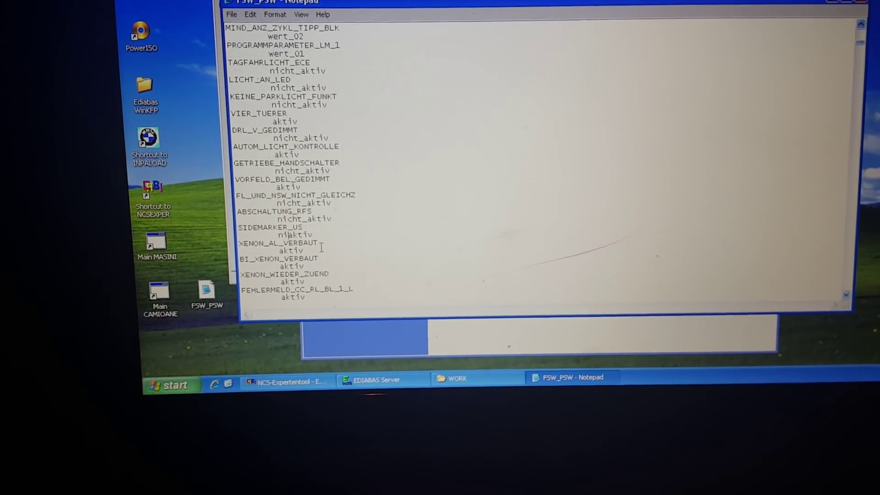
{"action": "key", "text": "BackSpace"}
{"action": "key", "text": "BackSpace"}
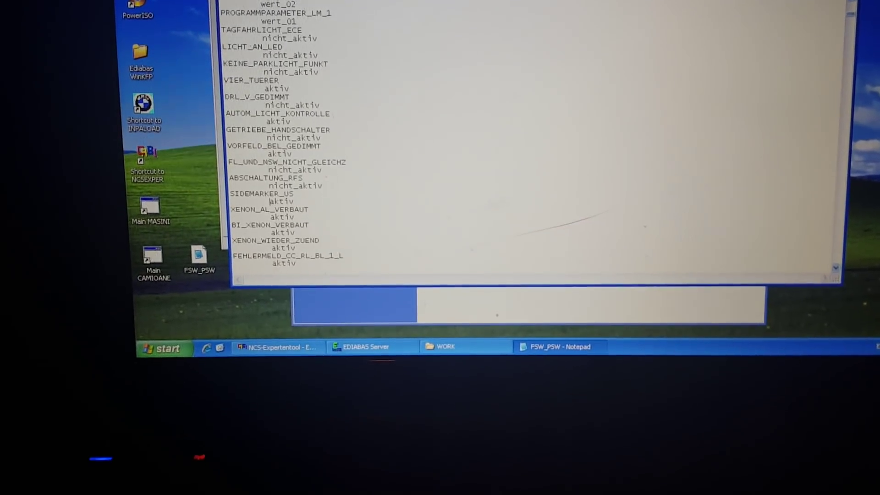
Step: Search again for 'SIDEM' to reach PWM_SIDEMARKER_BLK_V, currently wert_01
{"action": "left_click", "coordinate": [250, 2]}
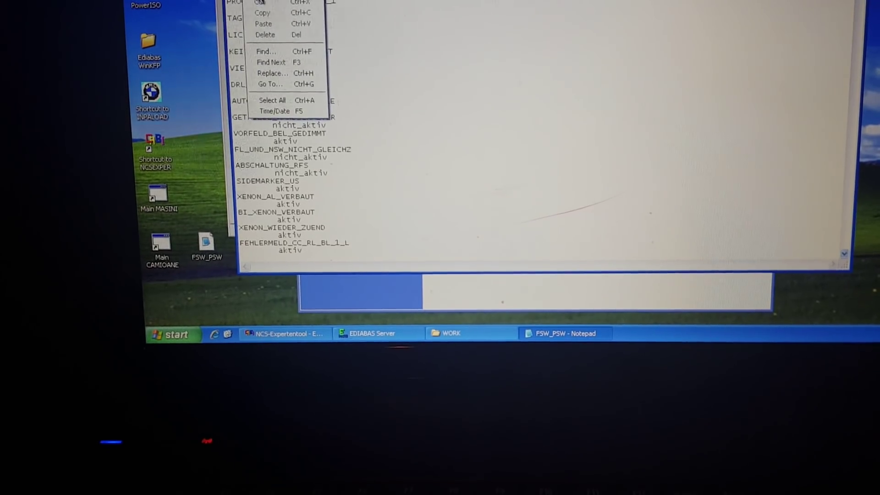
{"action": "left_click", "coordinate": [269, 44]}
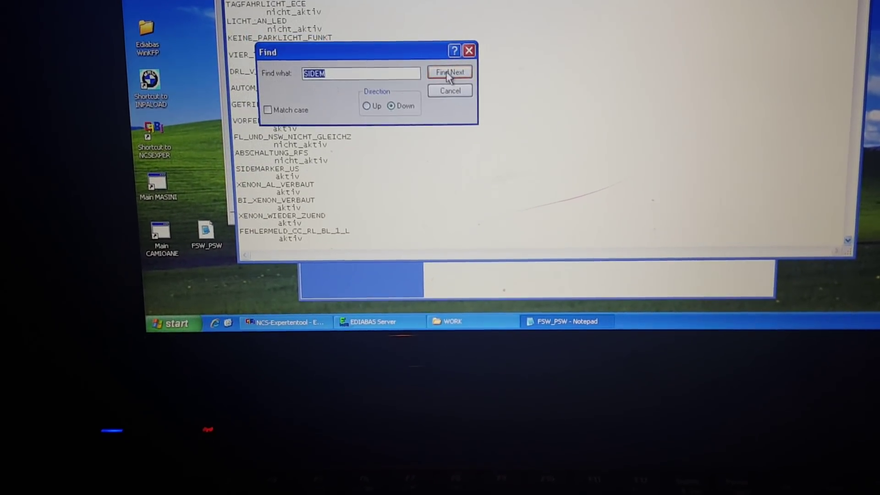
{"action": "left_click", "coordinate": [444, 70]}
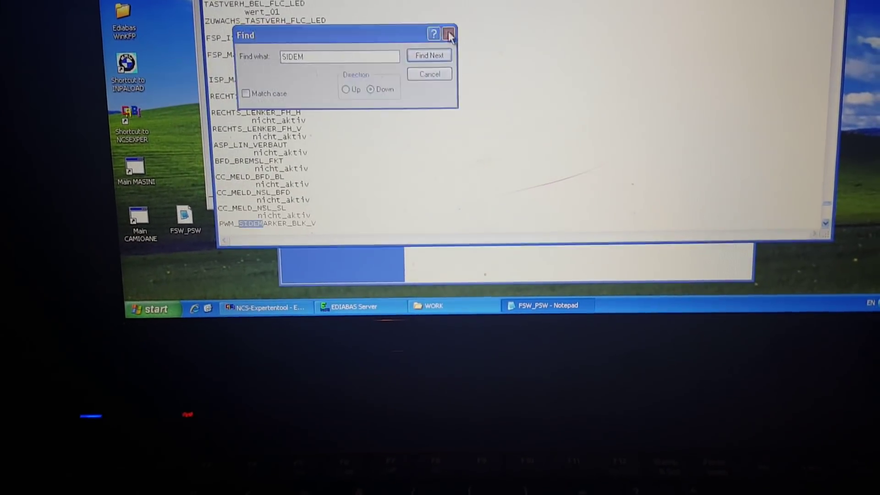
{"action": "left_click", "coordinate": [445, 88]}
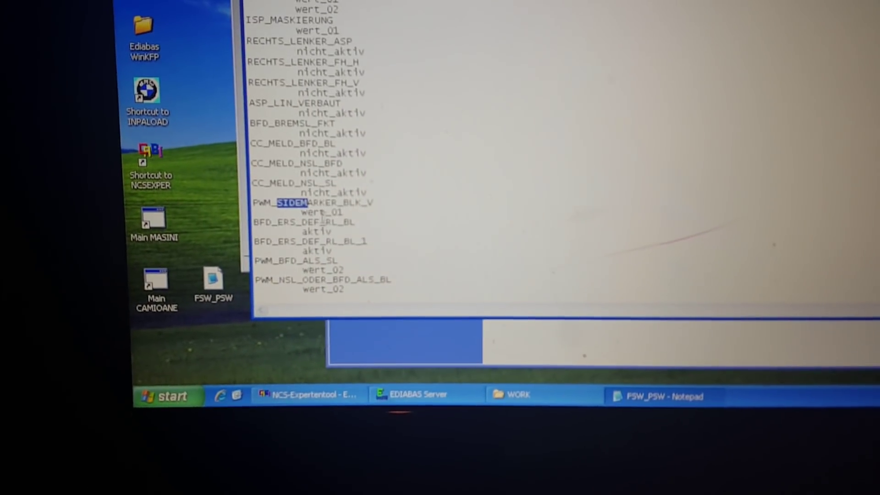
Step: Replace the trailing 1 of PWM_SIDEMARKER_BLK_V's wert_01 so it reads wert_03
{"action": "left_click", "coordinate": [334, 208]}
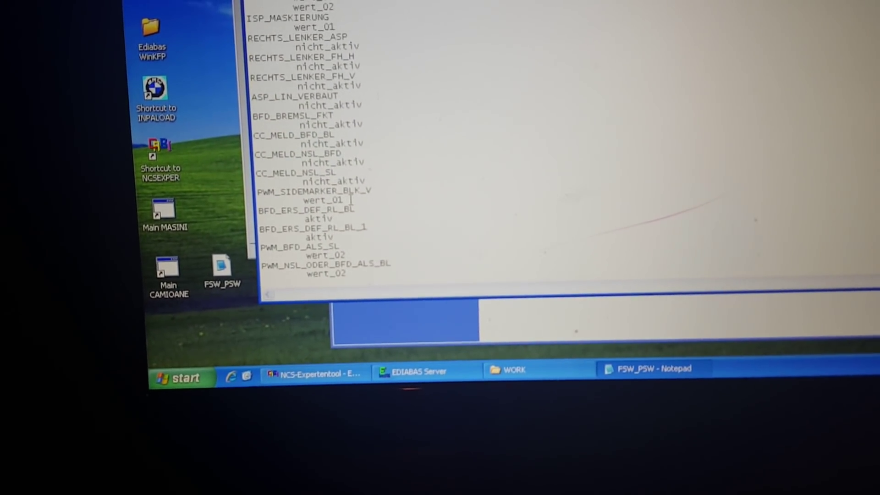
{"action": "key", "text": "BackSpace"}
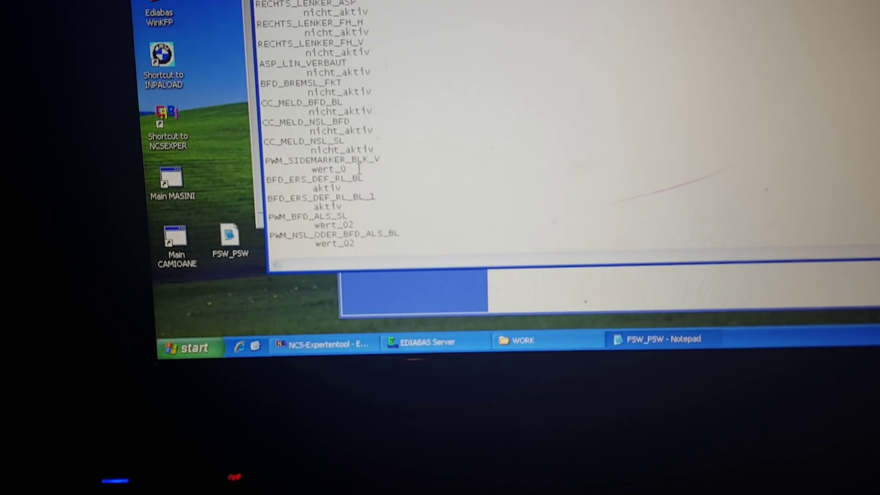
{"action": "type", "text": "3"}
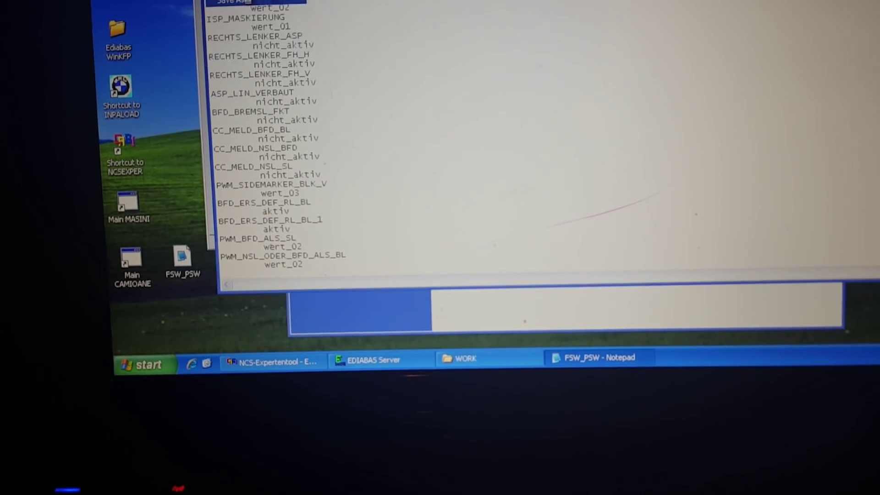
Step: Start Save As for FSW_PSW in WORK with the file type set to All Files
{"action": "left_click", "coordinate": [237, 3]}
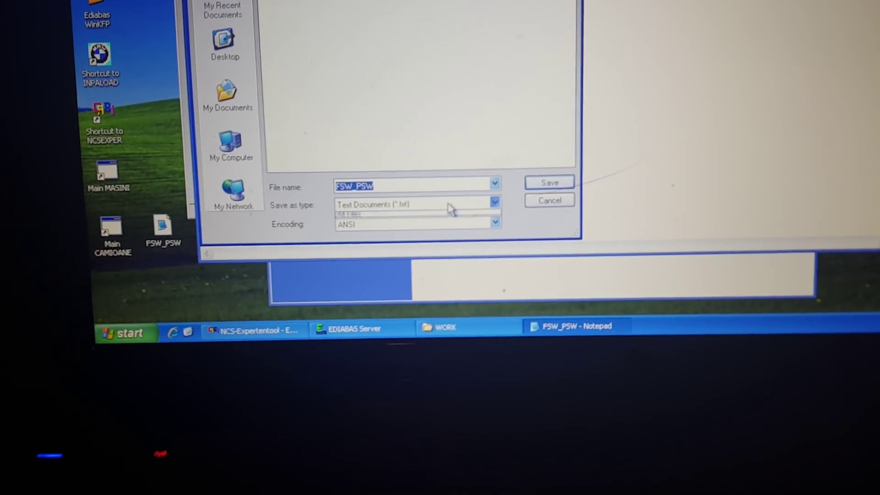
{"action": "left_click", "coordinate": [450, 205]}
{"action": "left_click", "coordinate": [427, 217]}
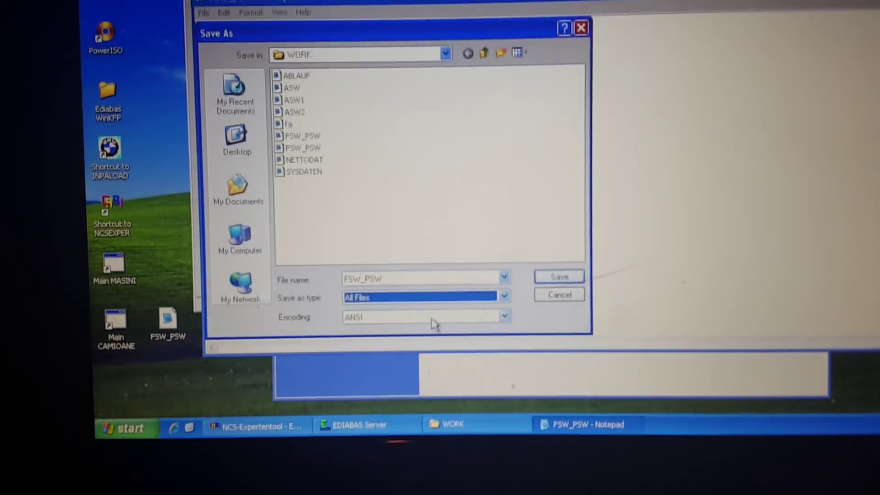
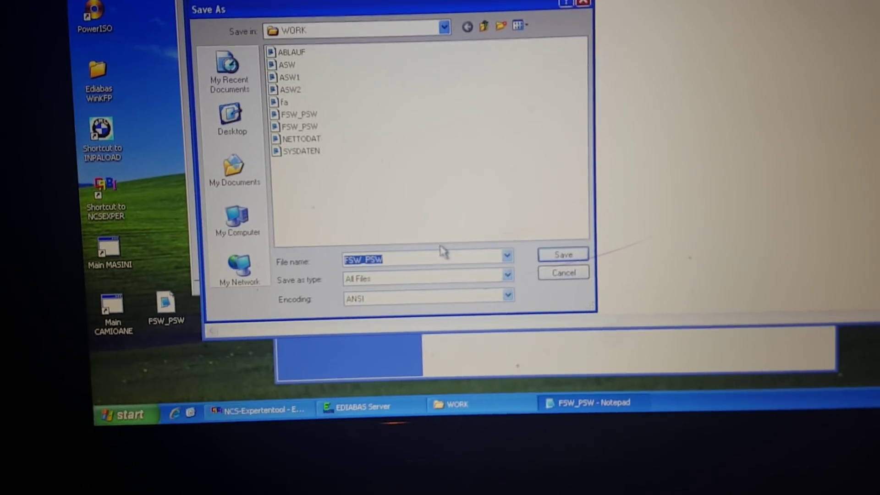
{"action": "type", "text": "F"}
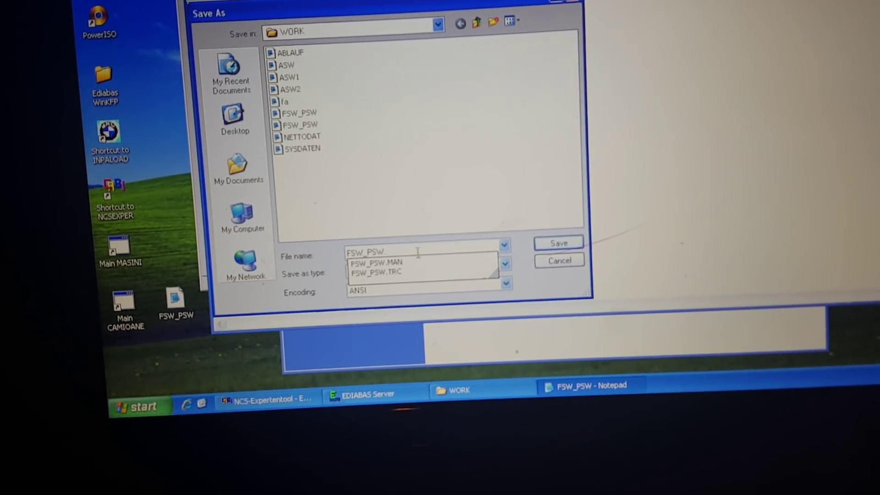
Step: Save the edited coding list over the existing FSW_PSW.MAN and close Notepad
{"action": "left_click", "coordinate": [415, 259]}
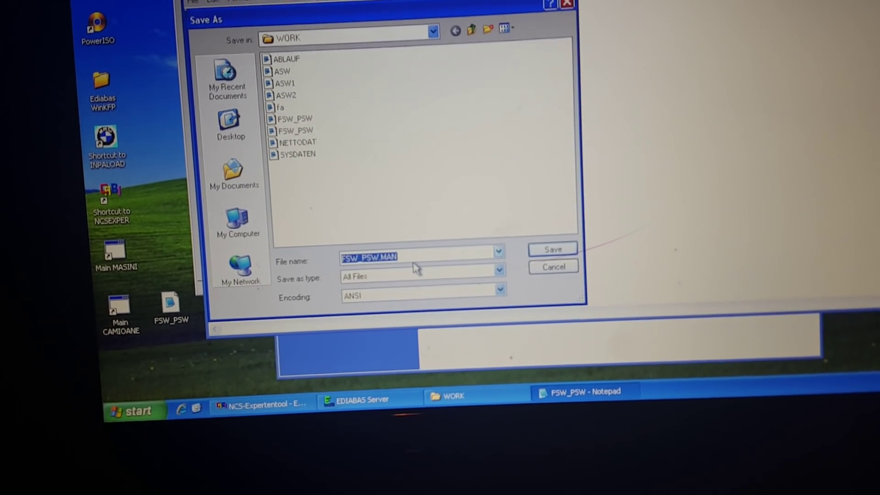
{"action": "left_click", "coordinate": [550, 247]}
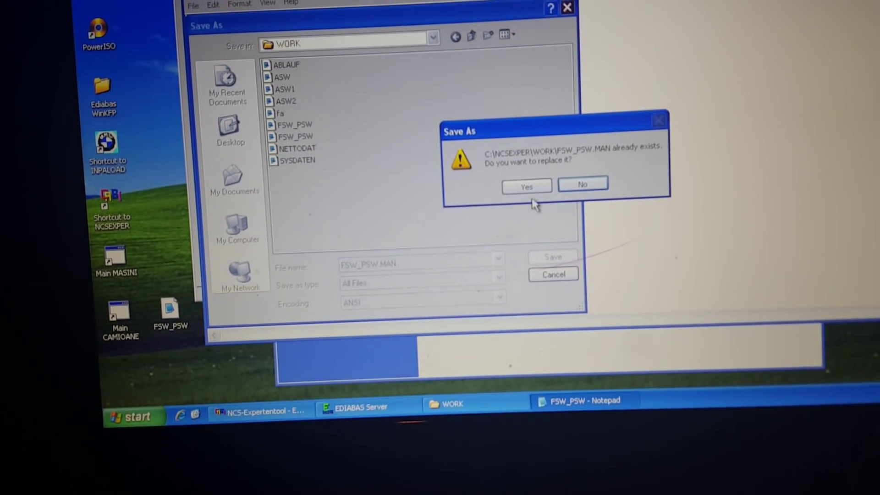
{"action": "left_click", "coordinate": [529, 183]}
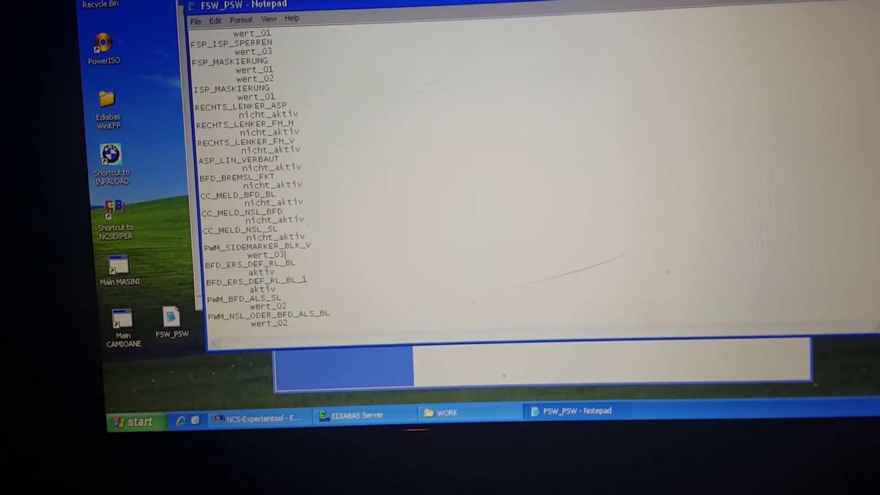
{"action": "key", "text": "alt+F4"}
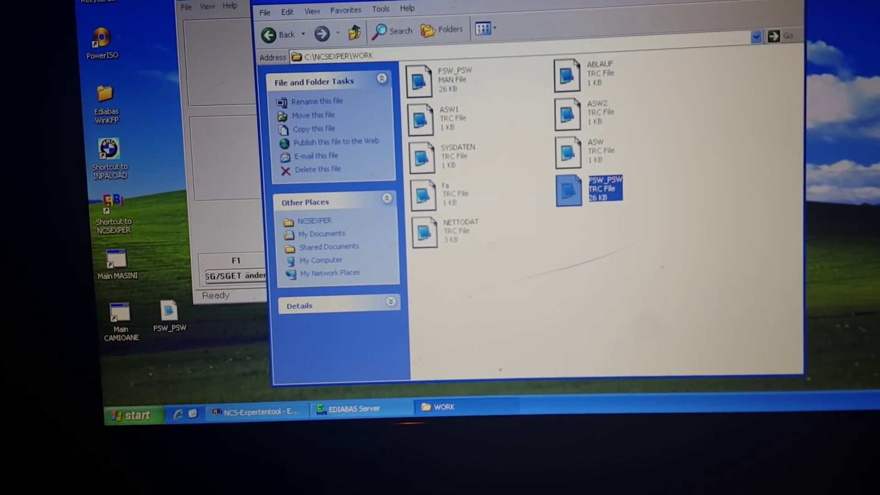
{"action": "left_click", "coordinate": [253, 7]}
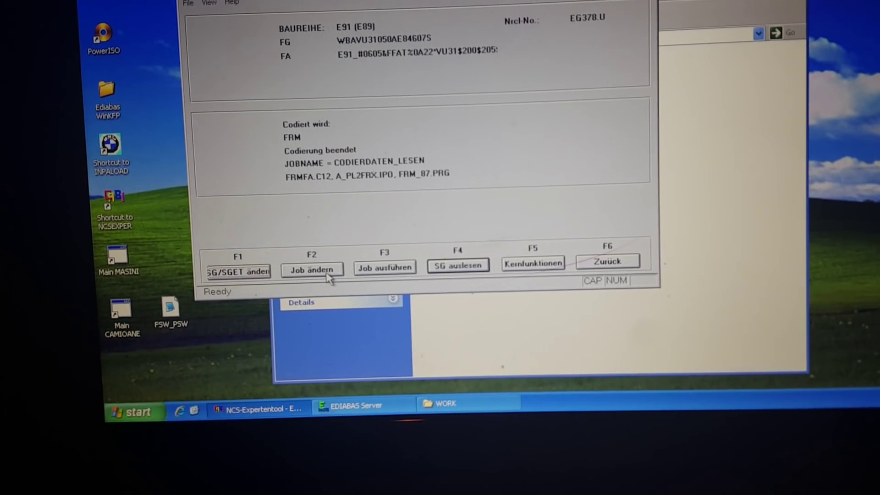
Step: Select the SG_CODIEREN job and run it on the FRM module
{"action": "left_click", "coordinate": [311, 270]}
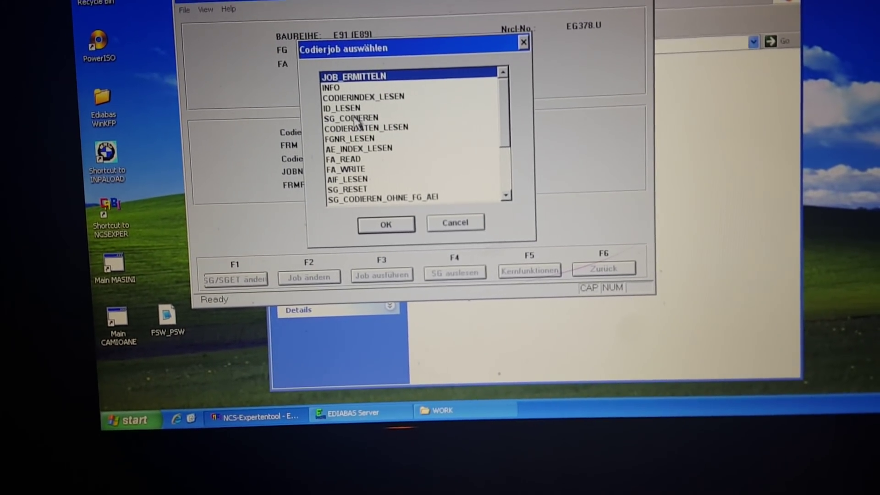
{"action": "left_click", "coordinate": [352, 119]}
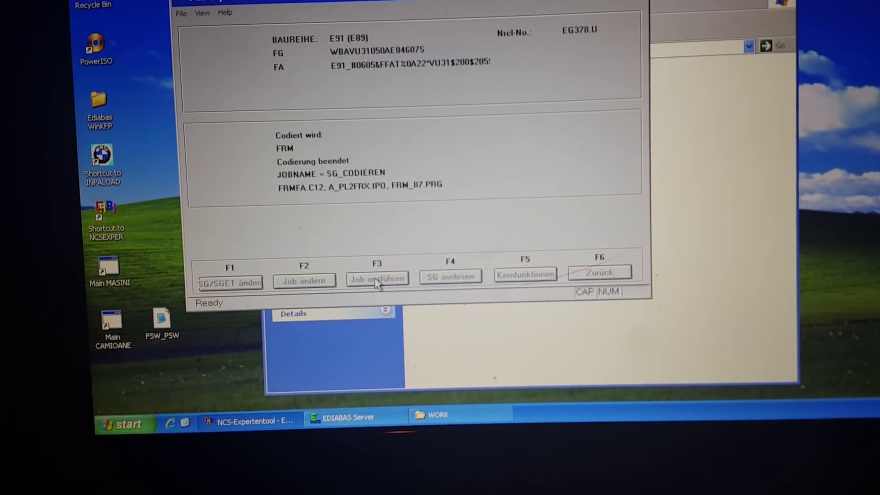
{"action": "left_click", "coordinate": [377, 272]}
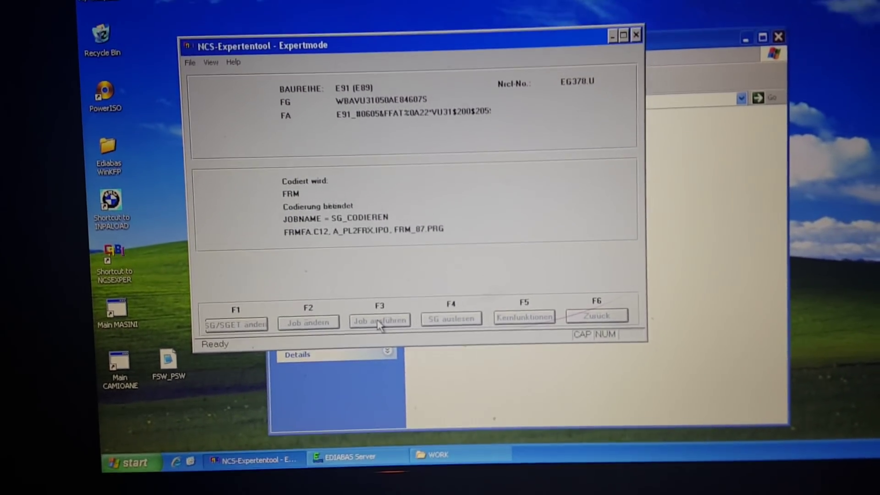